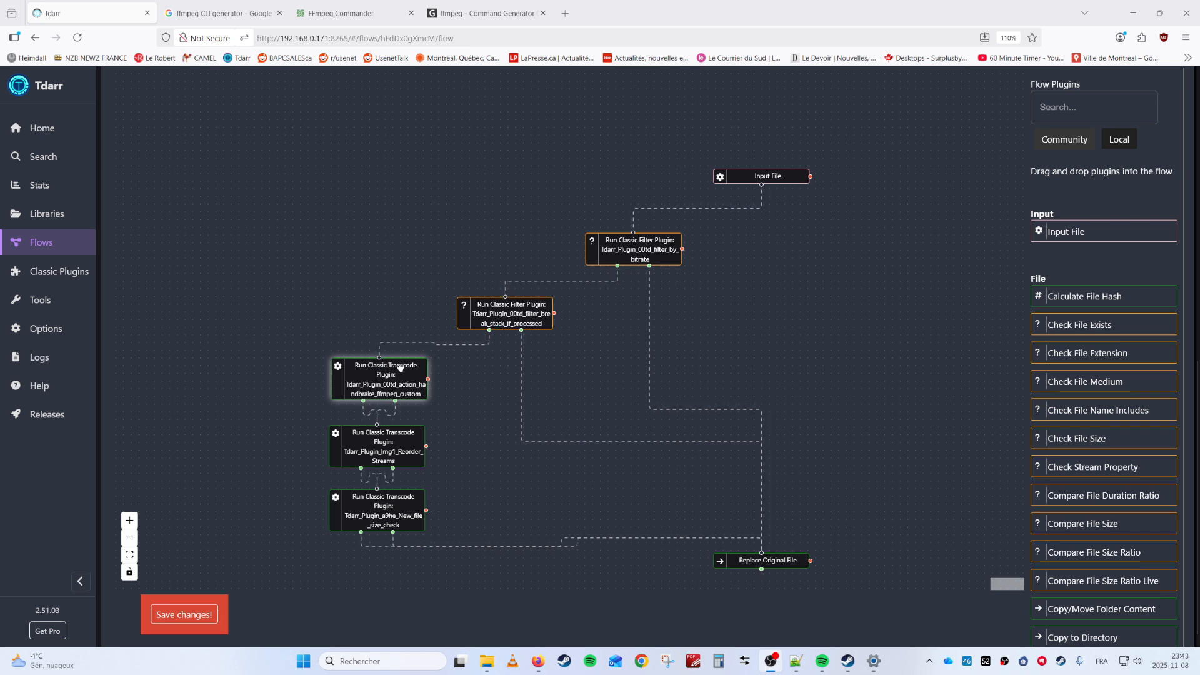
{"action": "left_click", "coordinate": [380, 374]}
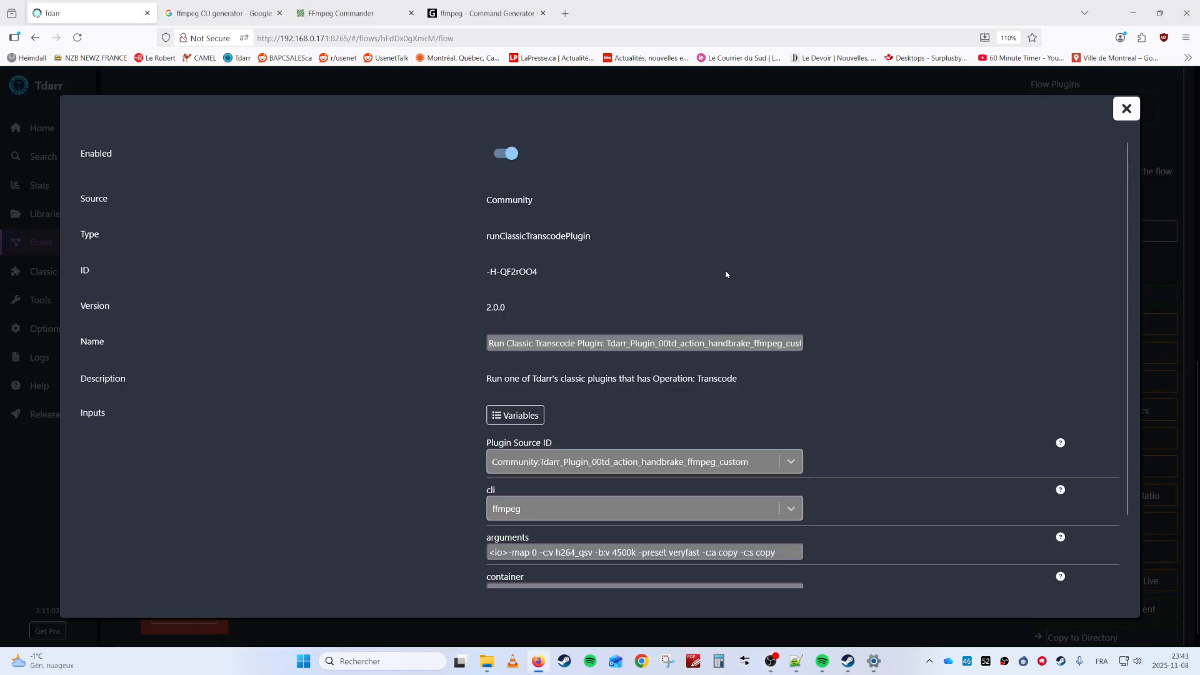
{"action": "scroll", "coordinate": [725, 274], "scroll_direction": "down", "scroll_amount": 2}
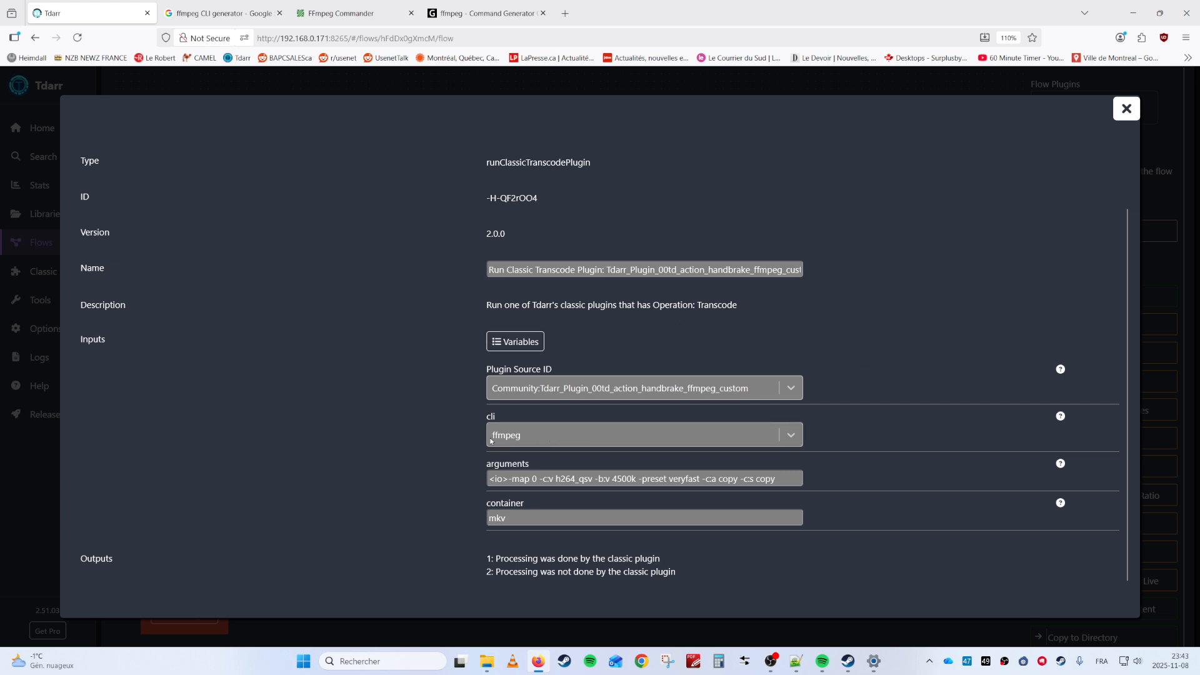
{"action": "left_click", "coordinate": [525, 440]}
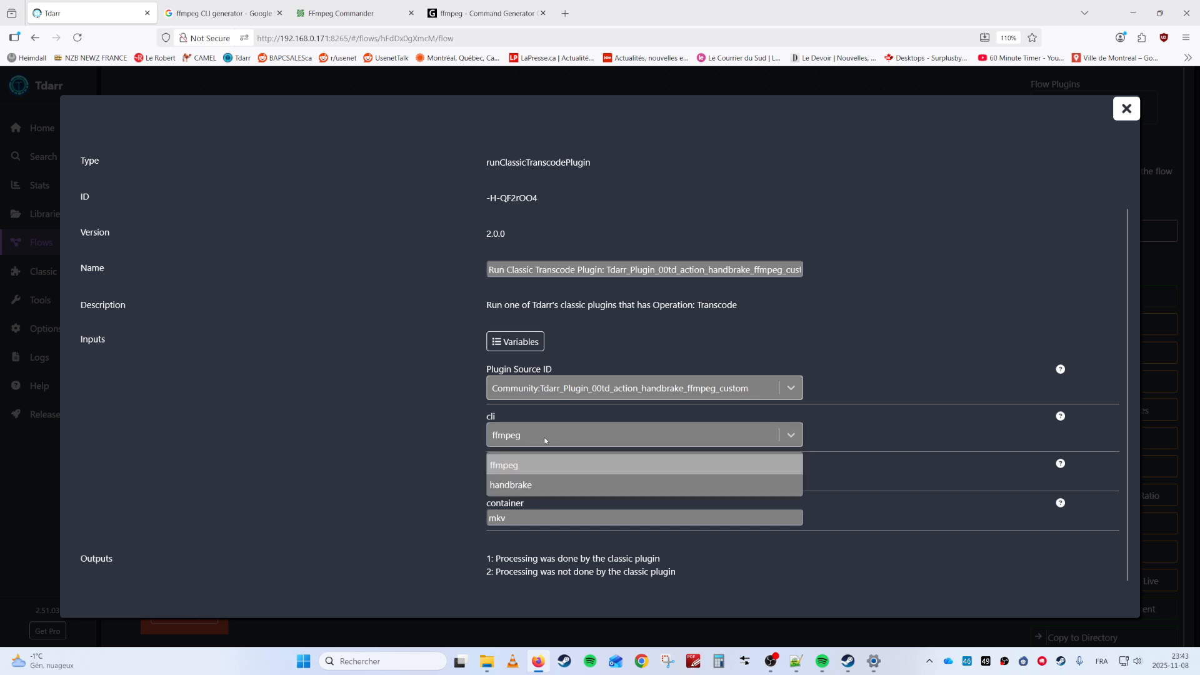
{"action": "left_click", "coordinate": [533, 469]}
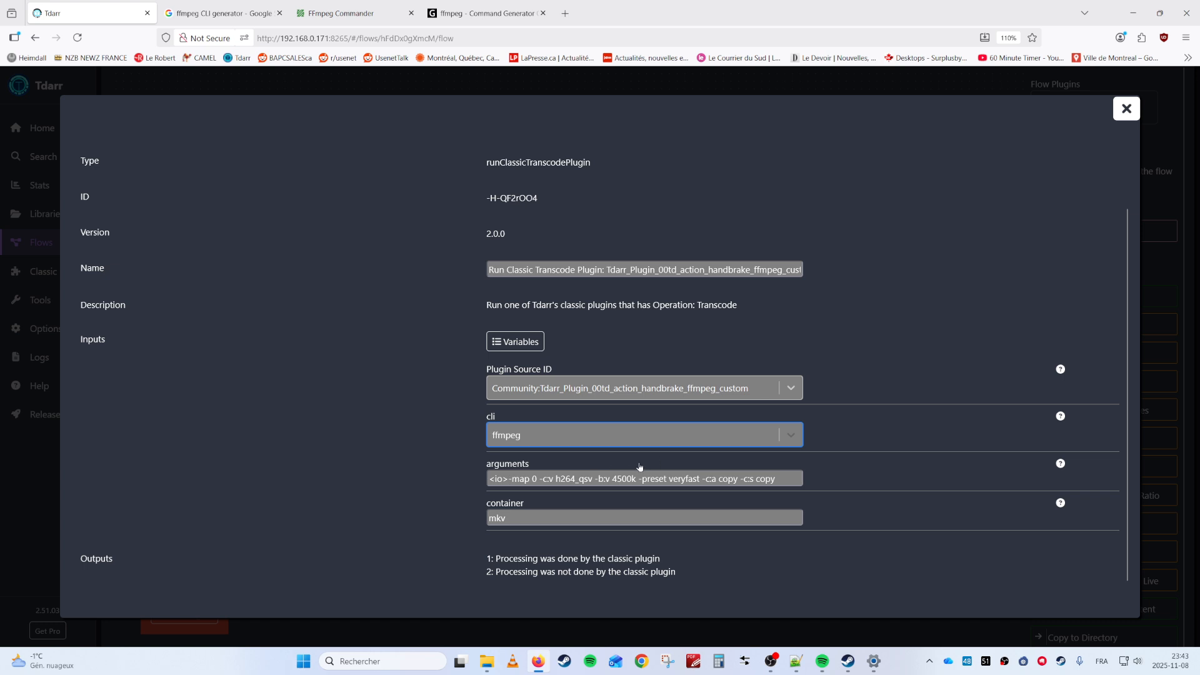
{"action": "left_click", "coordinate": [1125, 110]}
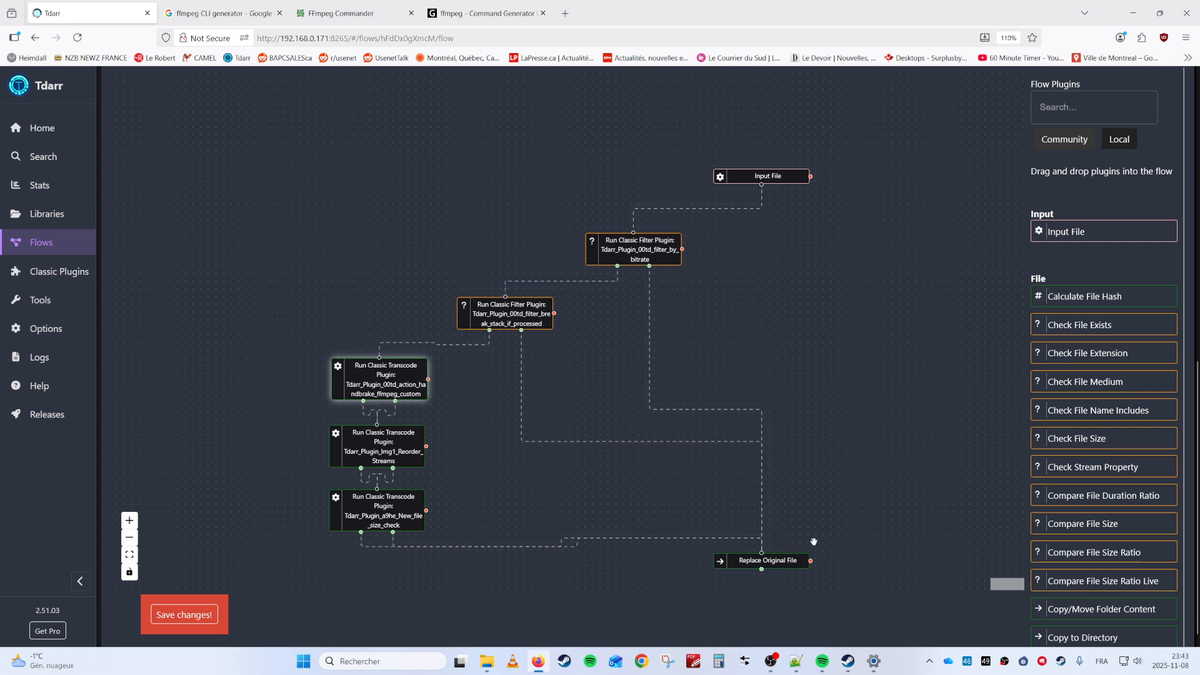
Select the transcode arguments in the handbrake_ffmpeg_custom node settings, then bring up FFmpeg Commander
{"action": "left_click", "coordinate": [393, 379]}
{"action": "scroll", "coordinate": [604, 482], "scroll_direction": "down", "scroll_amount": 2}
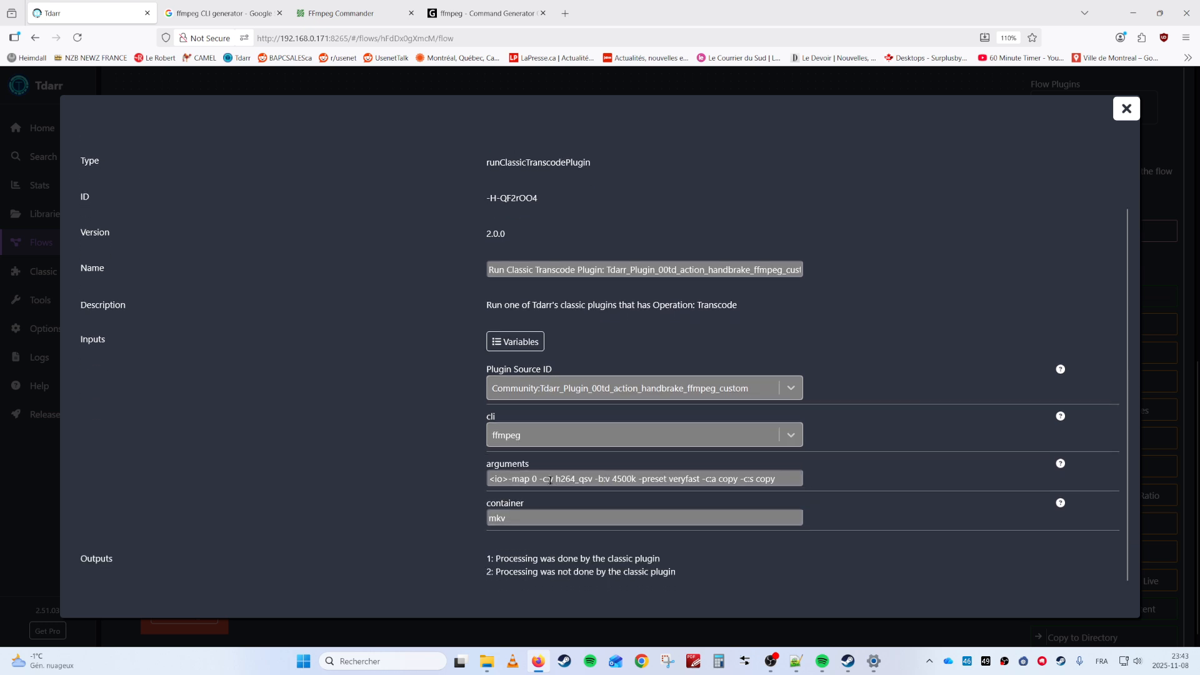
{"action": "left_click_drag", "start_coordinate": [508, 479], "coordinate": [779, 480]}
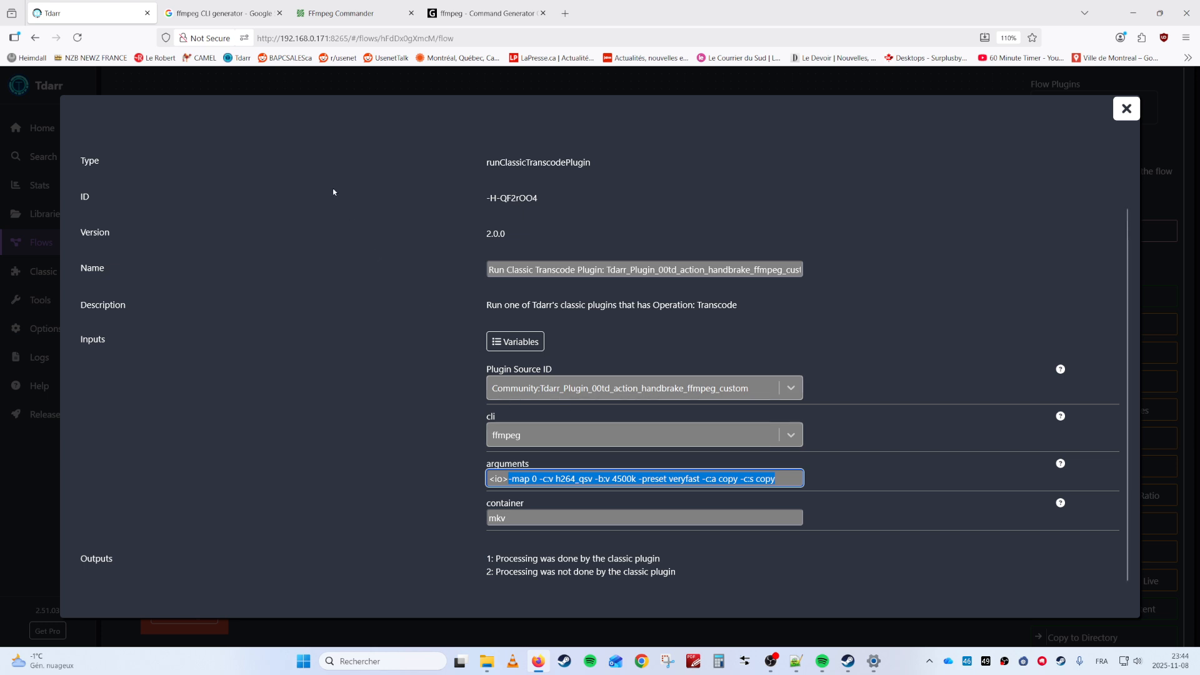
{"action": "left_click", "coordinate": [373, 12]}
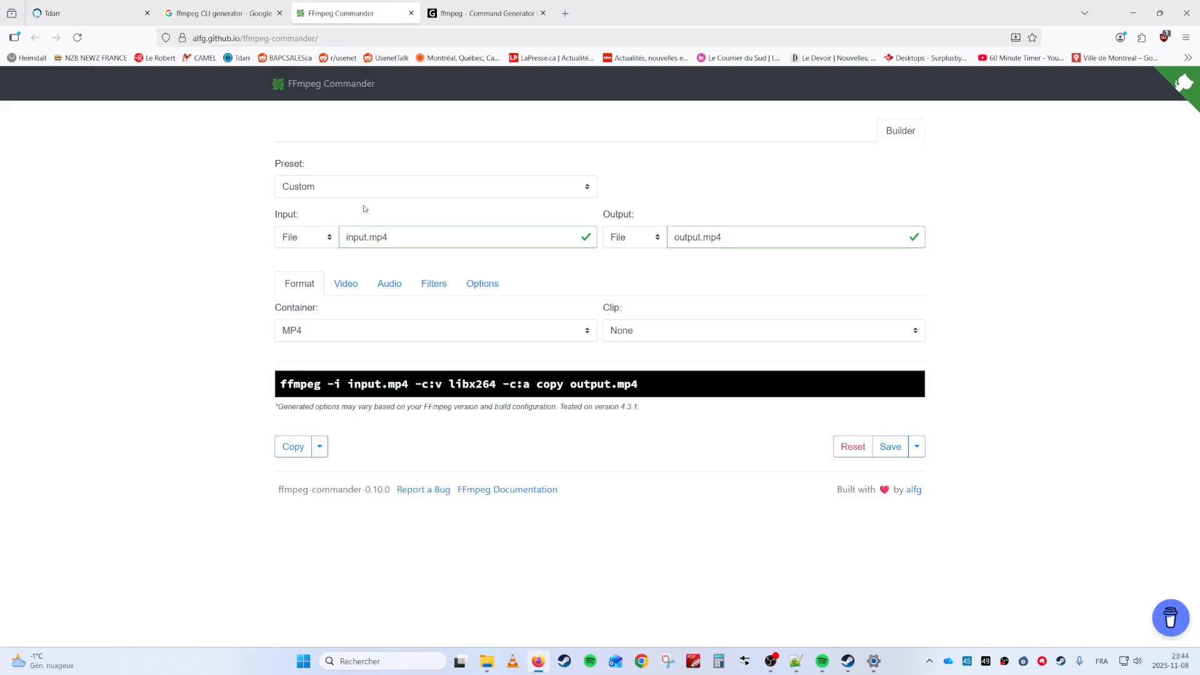
Set the container to MKV and the video output size to 1200p
{"action": "left_click", "coordinate": [365, 325]}
{"action": "left_click", "coordinate": [350, 400]}
{"action": "left_click", "coordinate": [352, 286]}
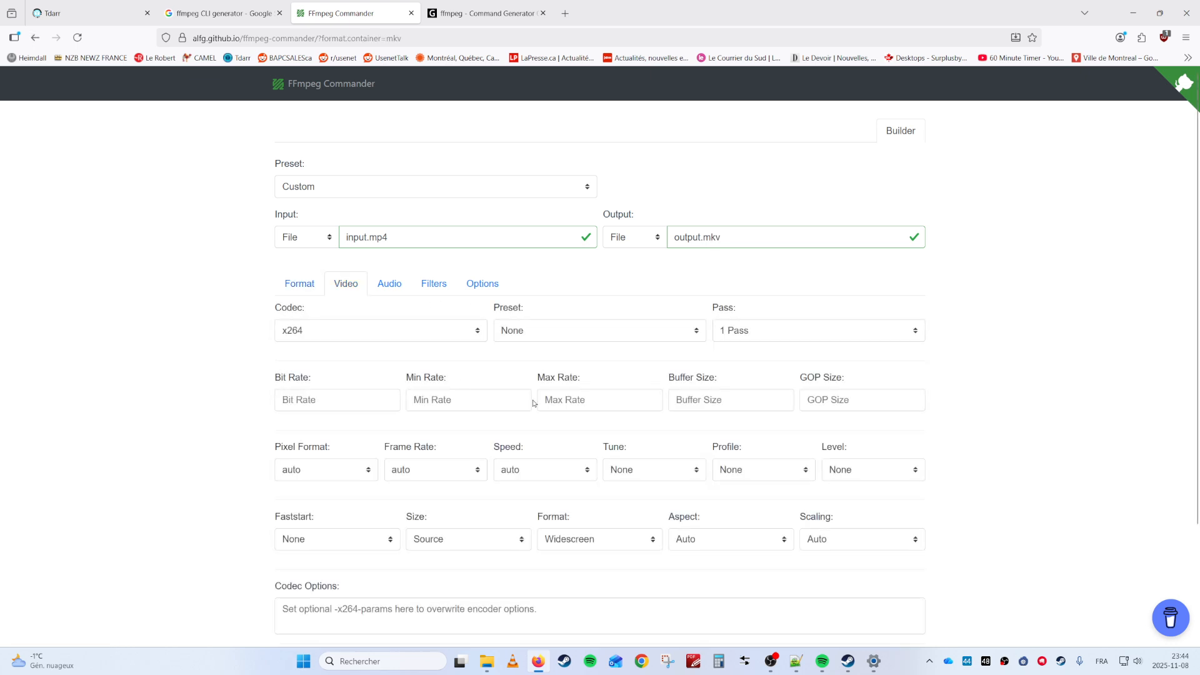
{"action": "scroll", "coordinate": [533, 403], "scroll_direction": "down", "scroll_amount": 3}
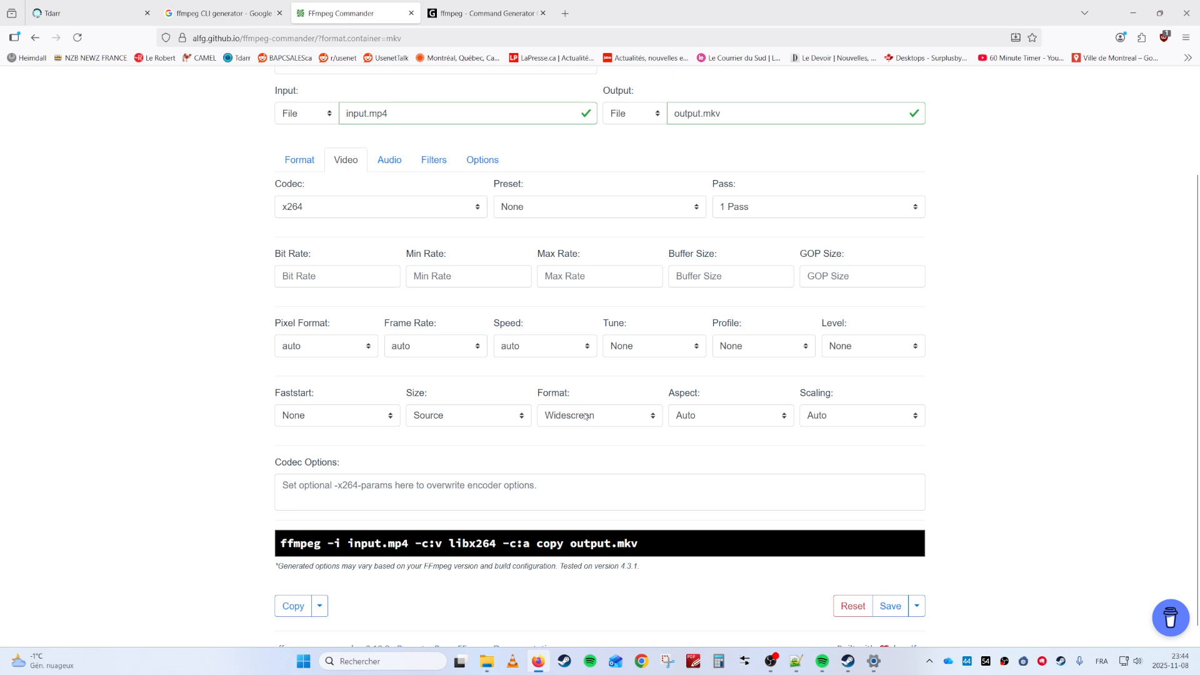
{"action": "left_click", "coordinate": [505, 416]}
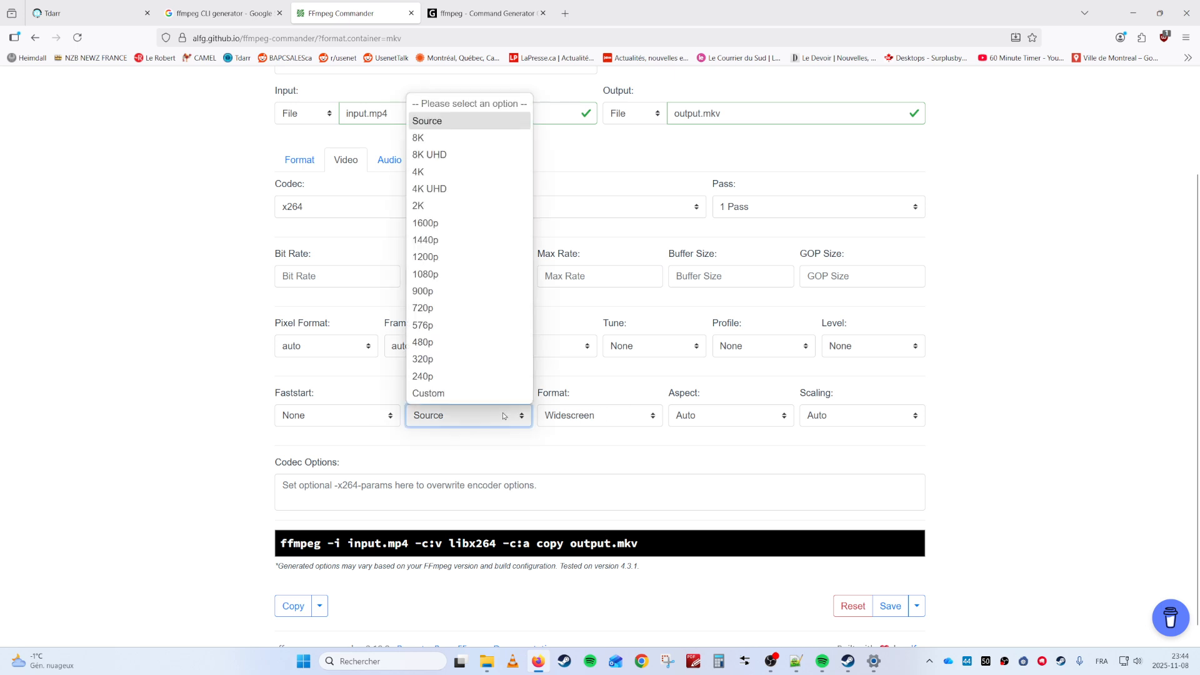
{"action": "left_click", "coordinate": [448, 257]}
Enter bit rate 5000 and min rate 52000, then return to Tdarr
{"action": "left_click", "coordinate": [379, 283]}
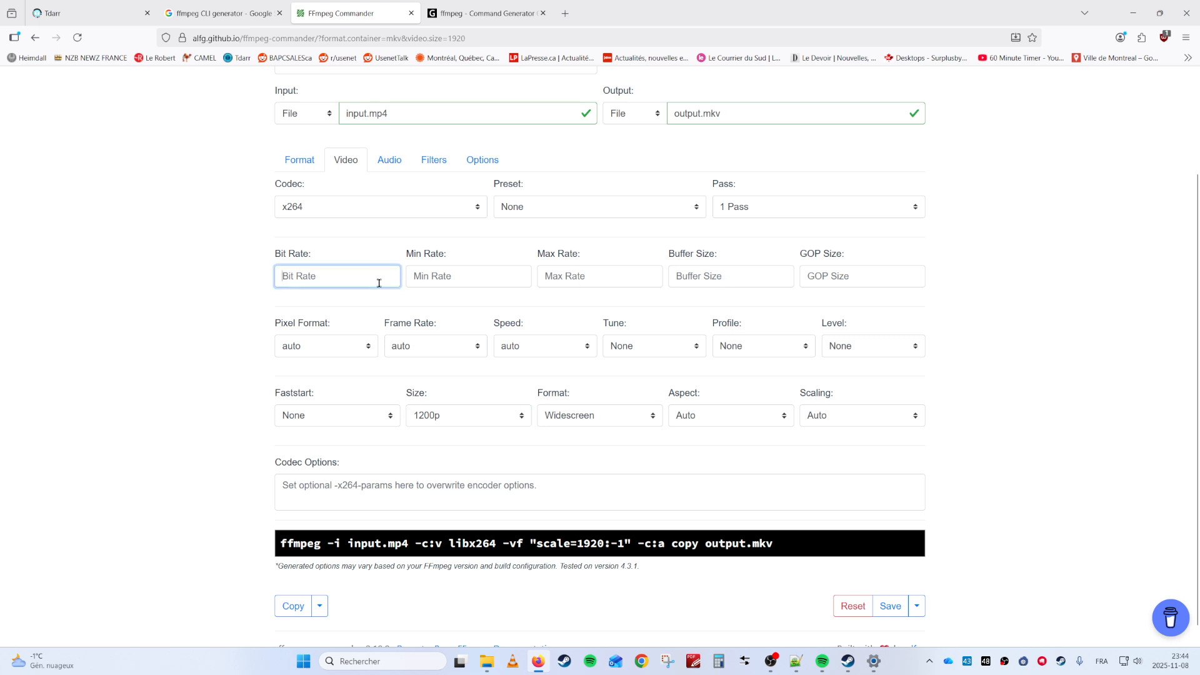
{"action": "type", "text": "5000"}
{"action": "key", "text": "Tab"}
{"action": "type", "text": "52"}
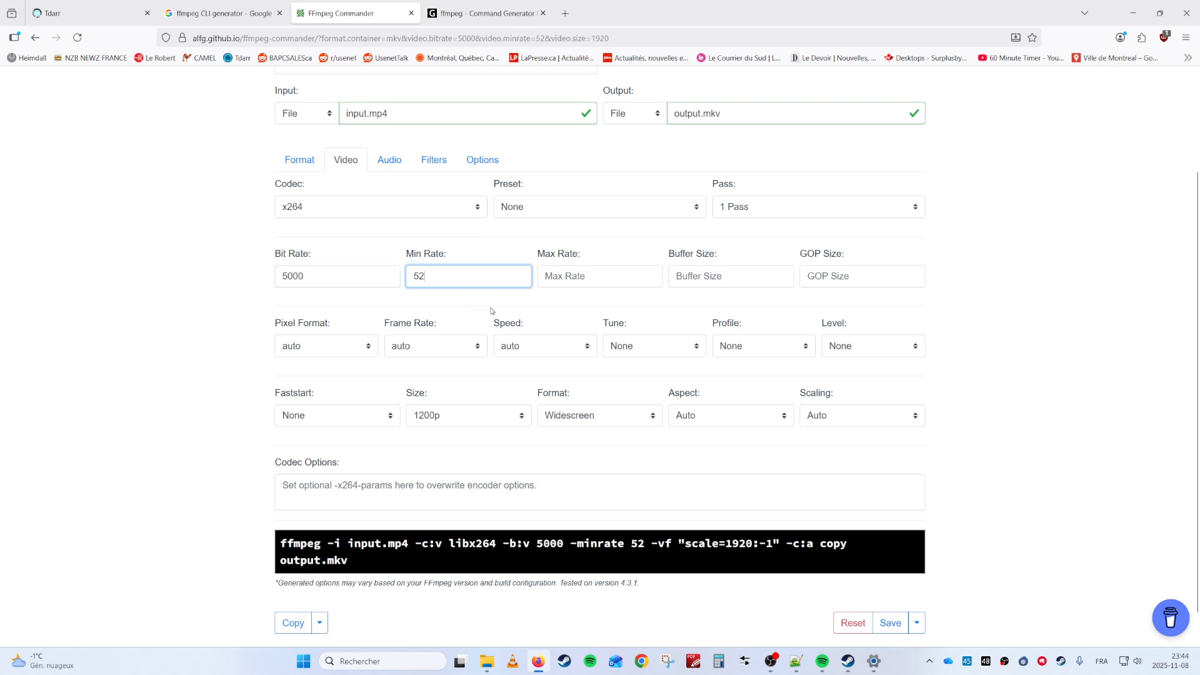
{"action": "type", "text": "000"}
{"action": "scroll", "coordinate": [513, 308], "scroll_direction": "down", "scroll_amount": 1}
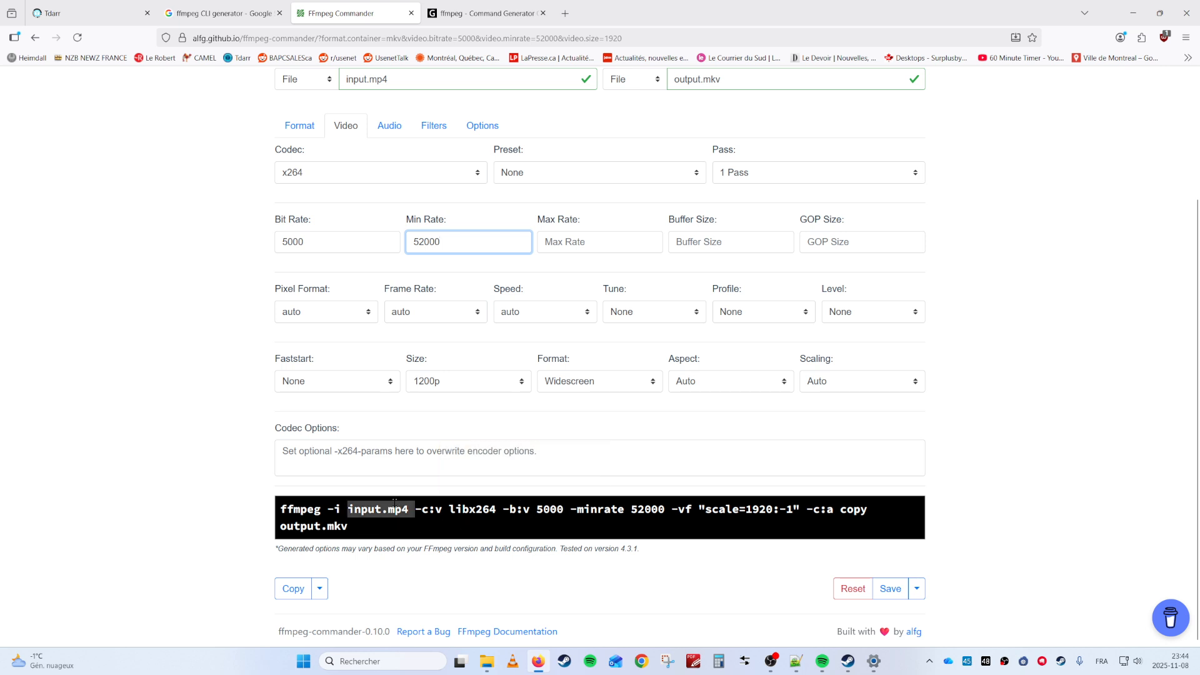
{"action": "left_click", "coordinate": [104, 5]}
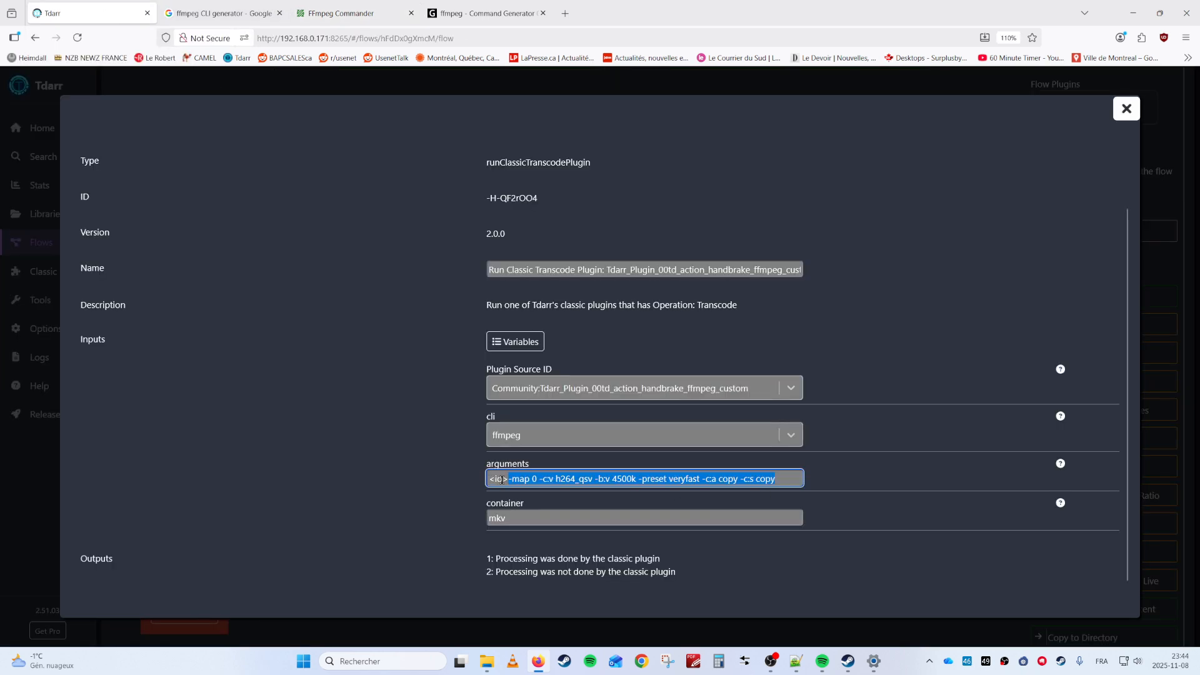
Check the arguments help, close the node settings back to the flow, and open Libraries
{"action": "left_click", "coordinate": [1059, 465]}
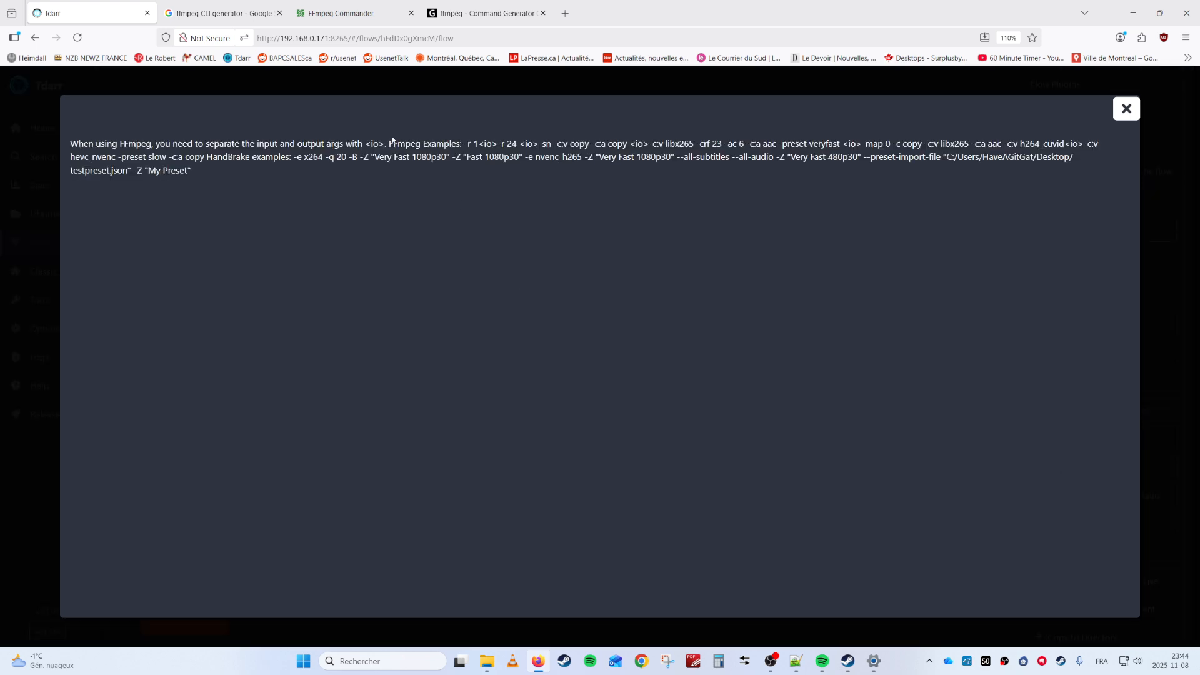
{"action": "left_click", "coordinate": [1122, 112]}
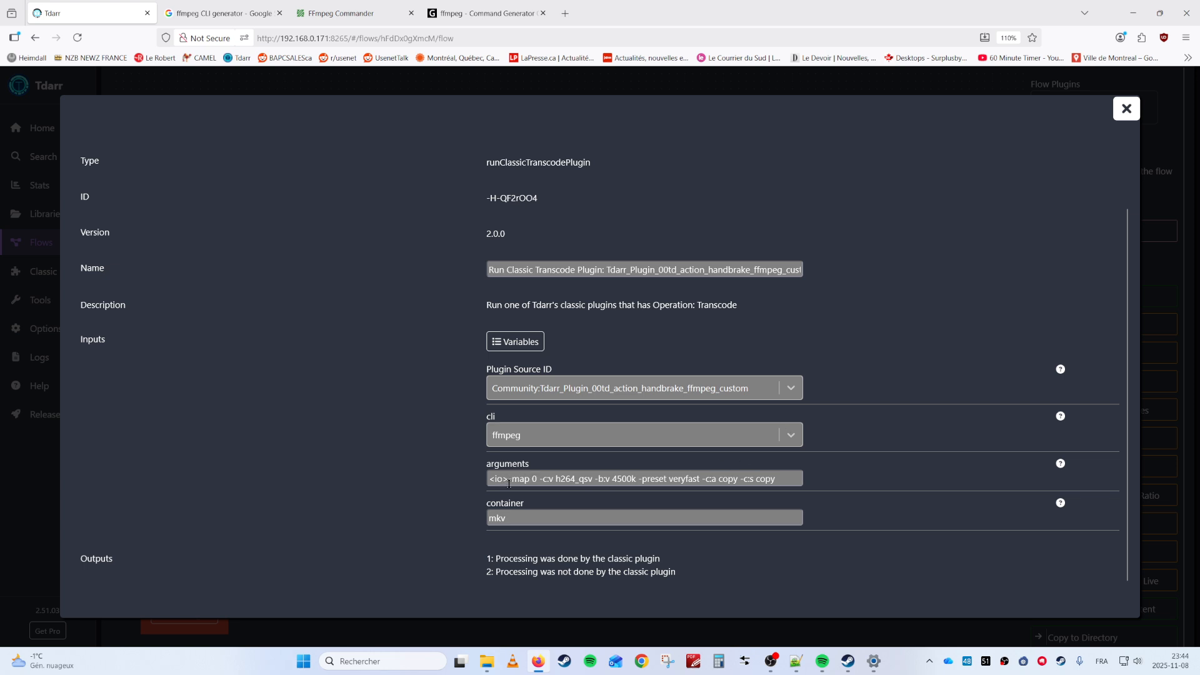
{"action": "left_click", "coordinate": [1126, 109]}
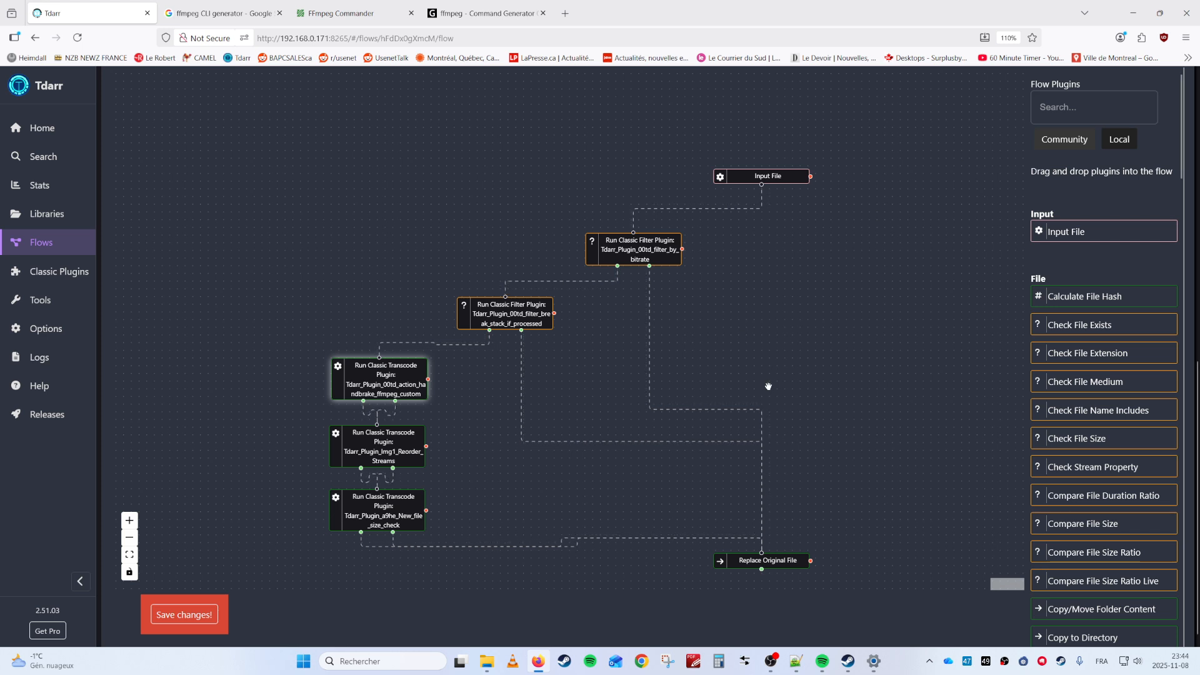
{"action": "left_click_drag", "start_coordinate": [772, 355], "coordinate": [771, 363]}
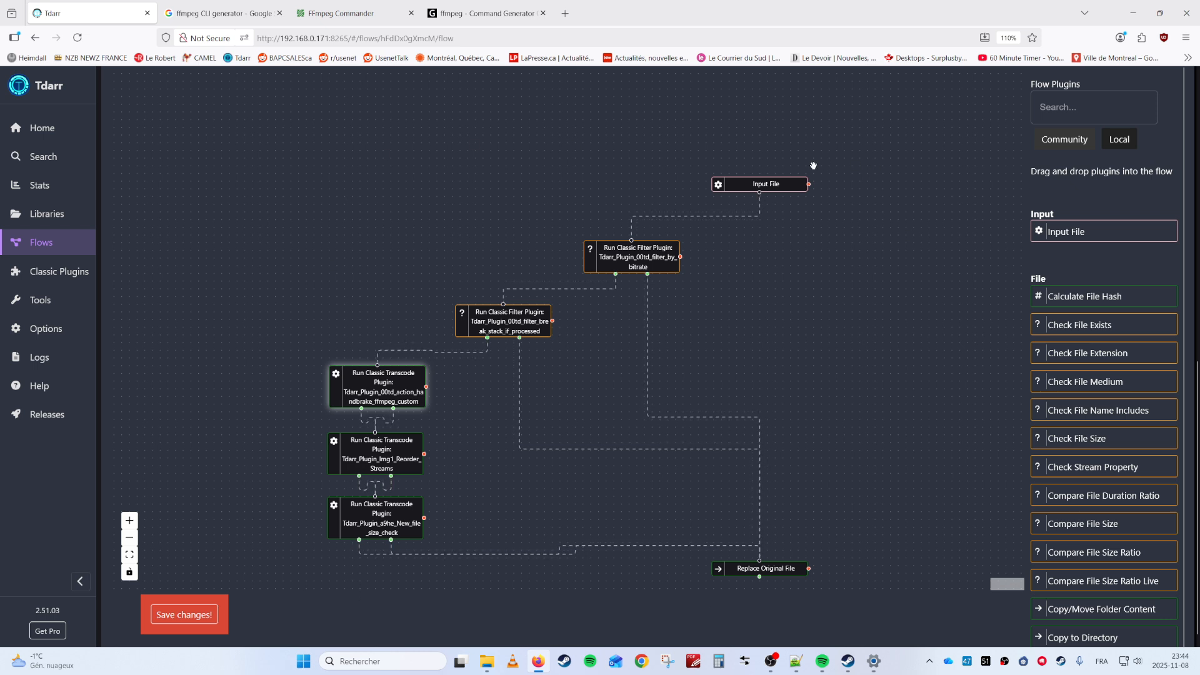
{"action": "left_click", "coordinate": [47, 214]}
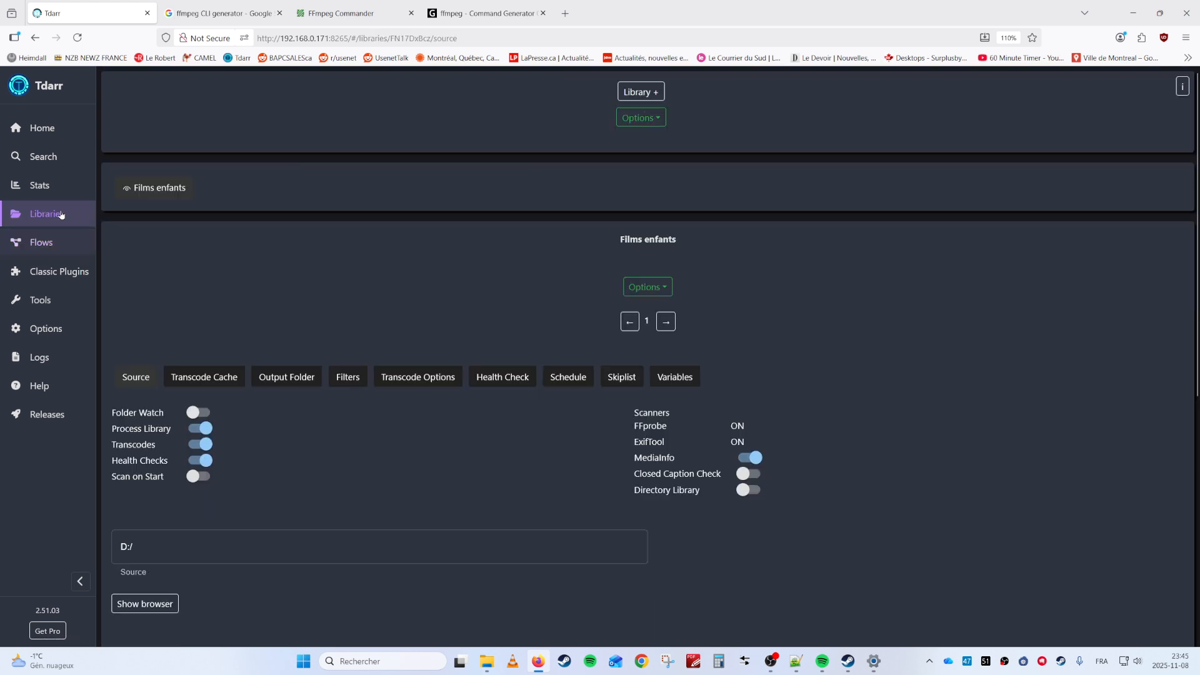
Open the Films enfants transcode options and browse the action and filter plugin lists
{"action": "left_click", "coordinate": [422, 377]}
{"action": "scroll", "coordinate": [644, 363], "scroll_direction": "down", "scroll_amount": 5}
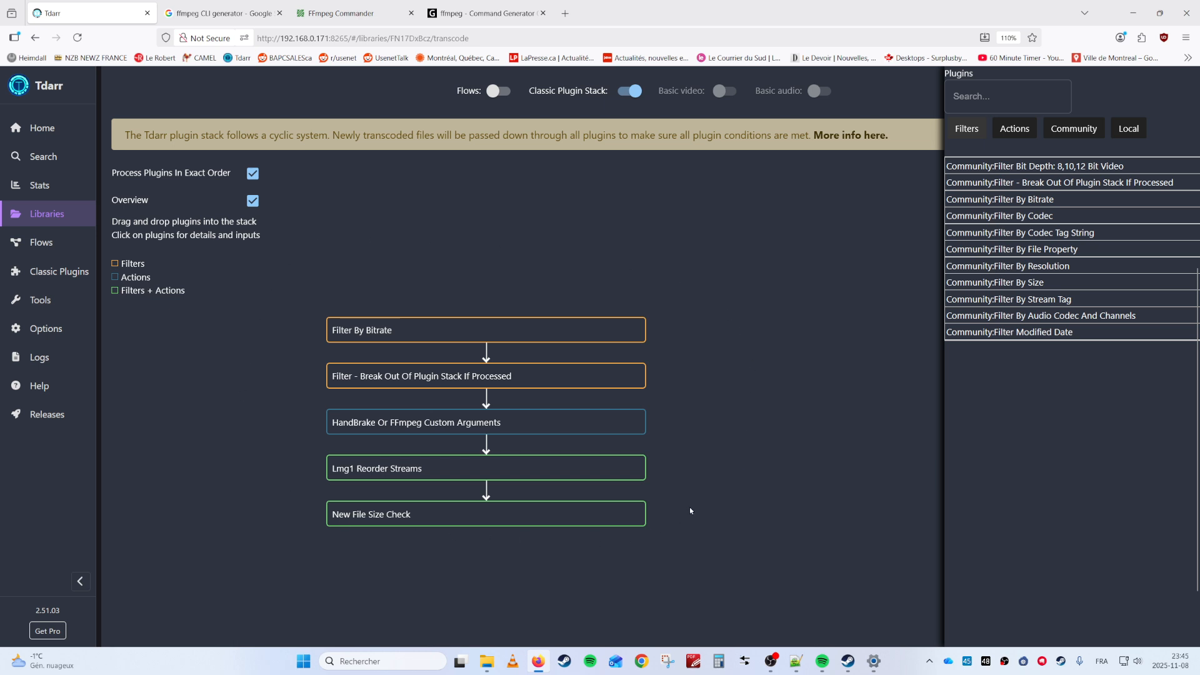
{"action": "left_click", "coordinate": [1016, 129]}
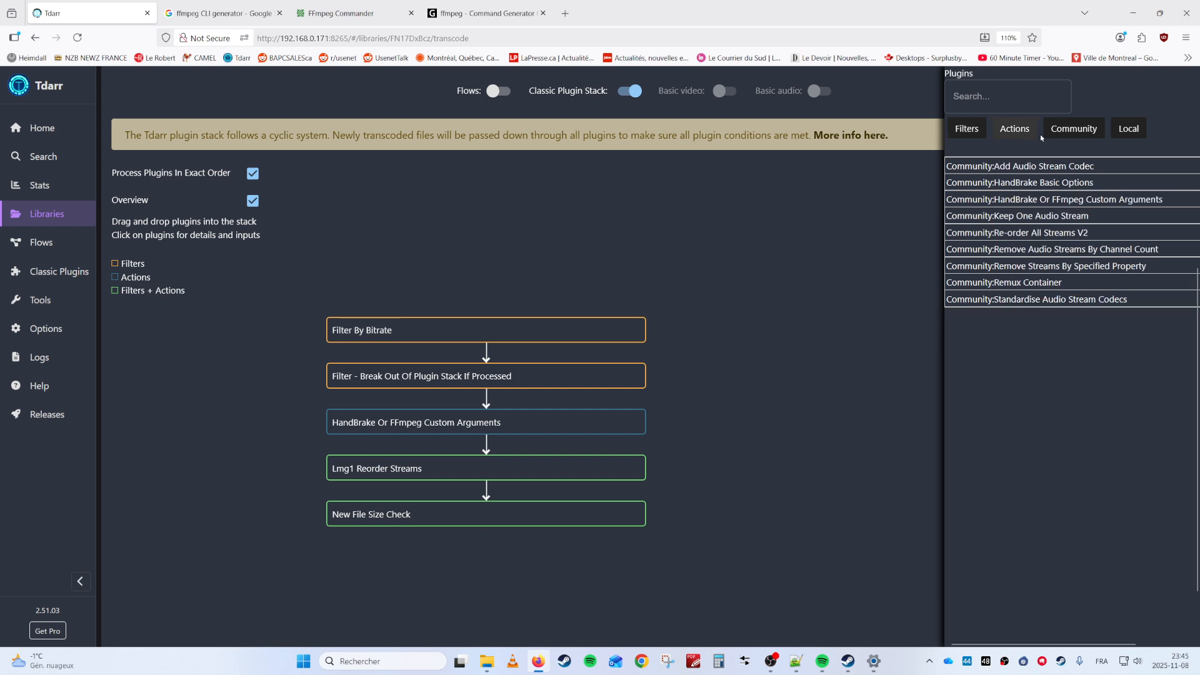
{"action": "left_click", "coordinate": [975, 134]}
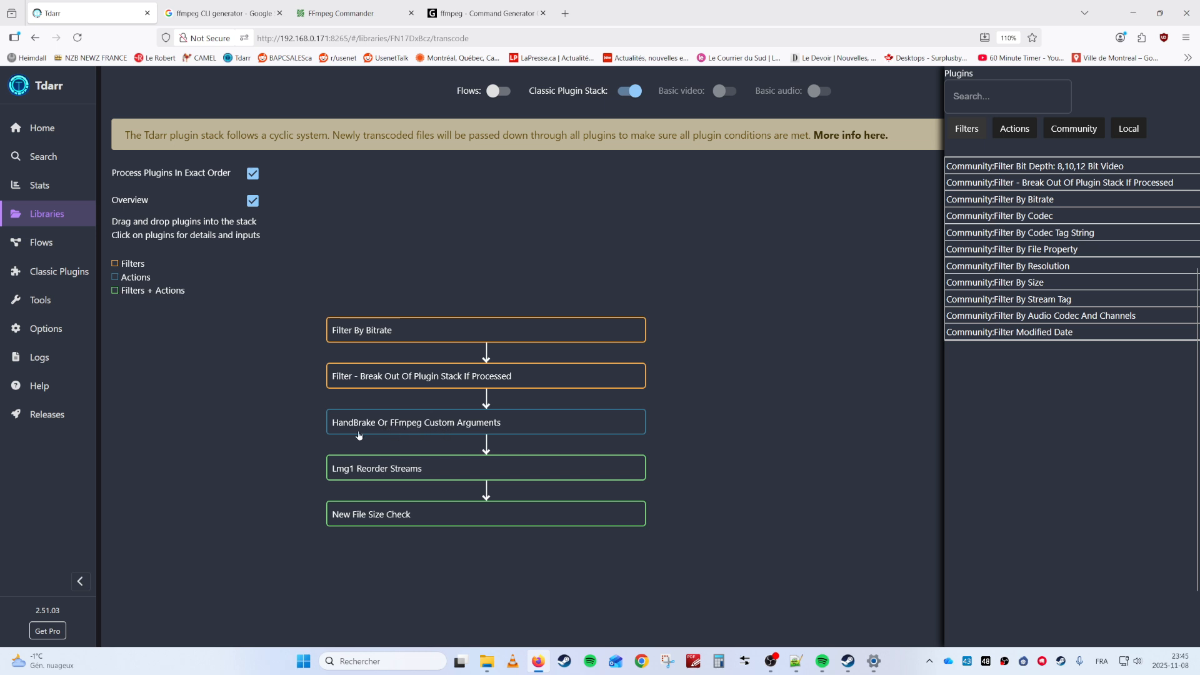
{"action": "left_click", "coordinate": [1012, 137]}
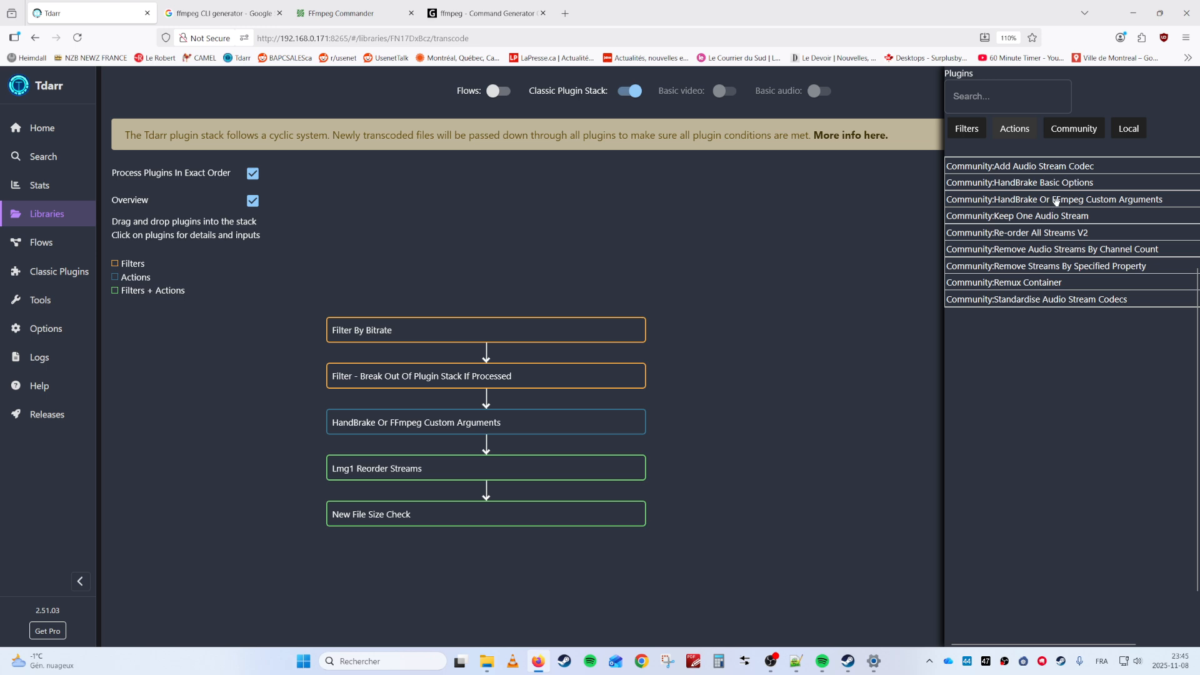
Add HandBrake Or FFmpeg Custom Arguments to the stack, review its settings, then go to Flows
{"action": "left_click_drag", "start_coordinate": [1056, 201], "coordinate": [423, 445]}
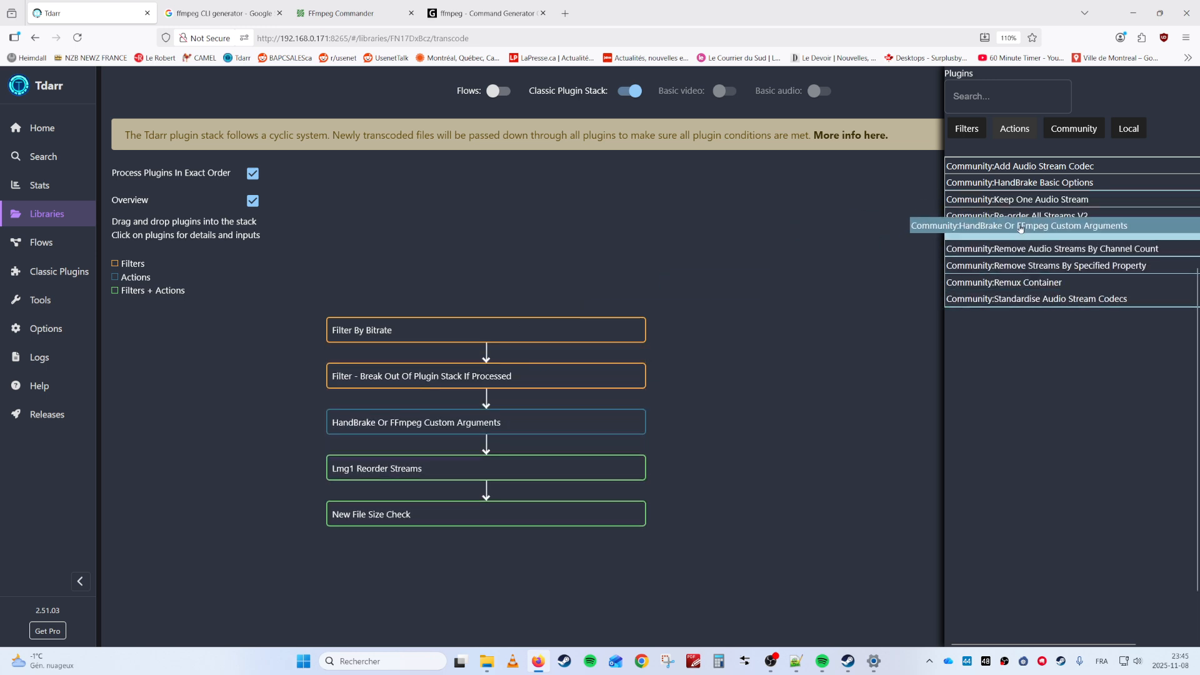
{"action": "left_click", "coordinate": [488, 423]}
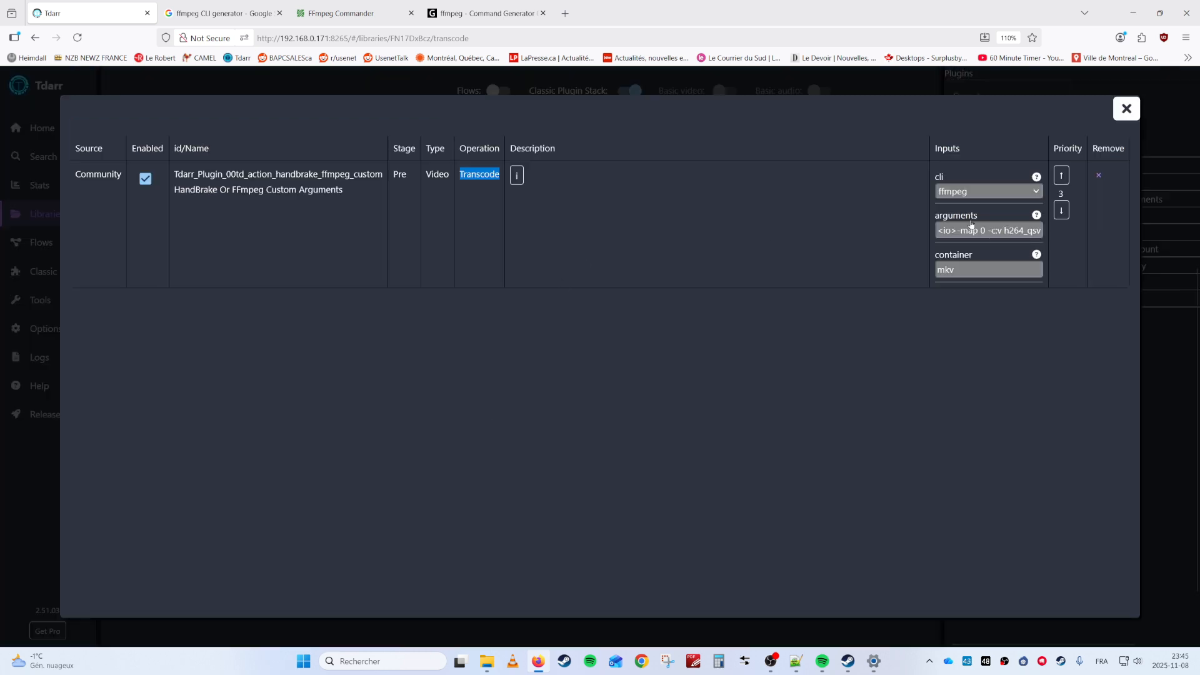
{"action": "left_click", "coordinate": [1125, 109]}
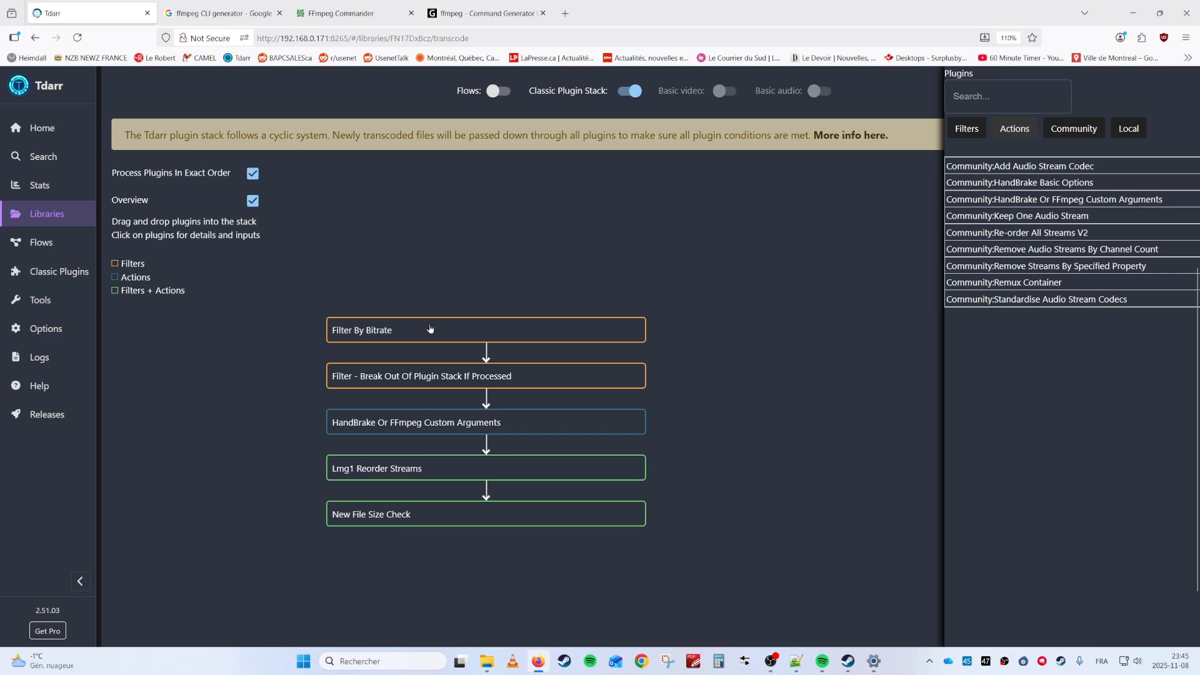
{"action": "left_click", "coordinate": [68, 244]}
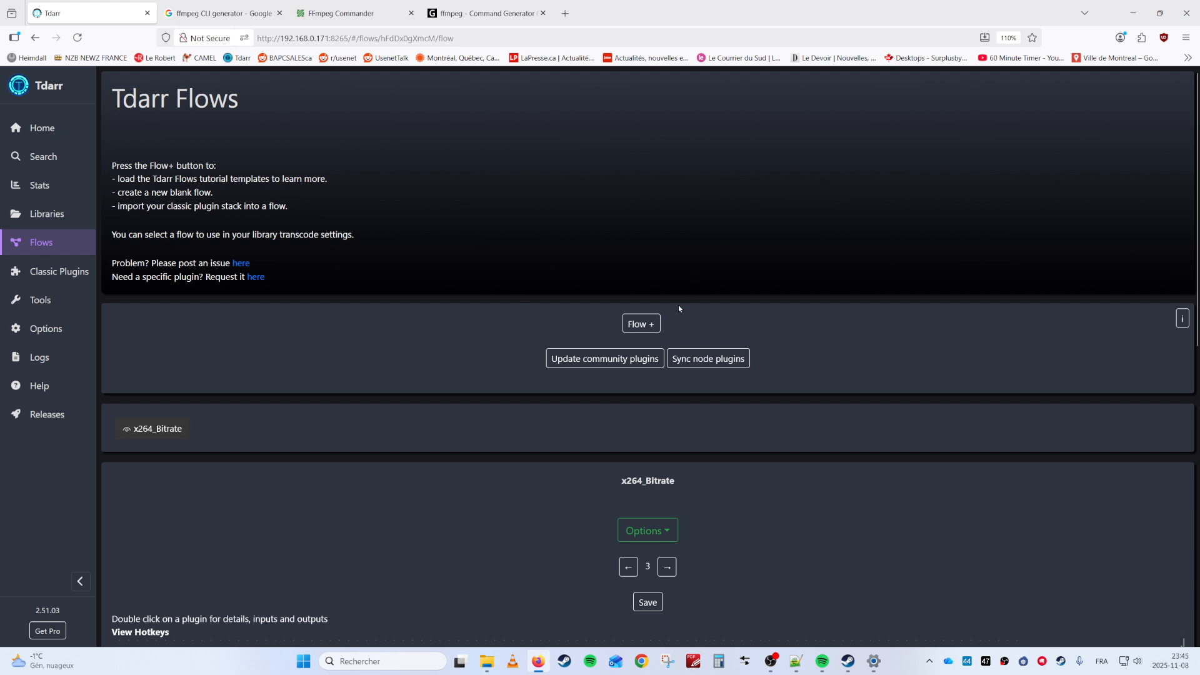
Create Flow 1 by importing the Films enfants classic plugin stack and review its nodes
{"action": "left_click", "coordinate": [653, 320]}
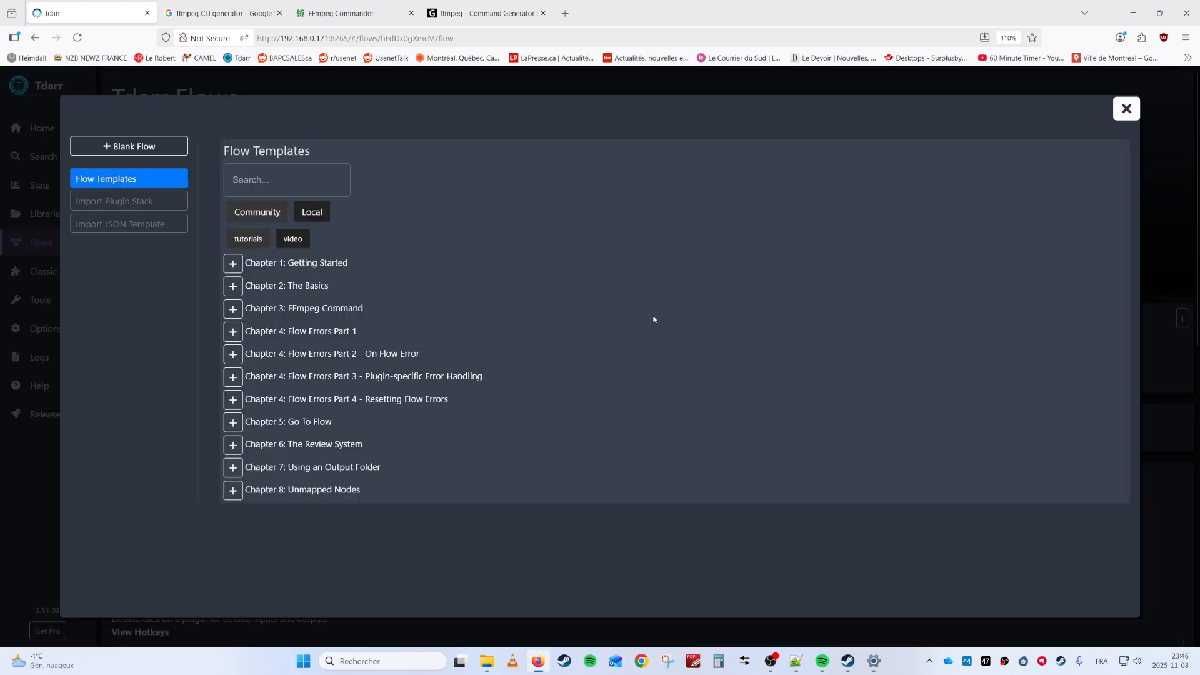
{"action": "left_click", "coordinate": [98, 201]}
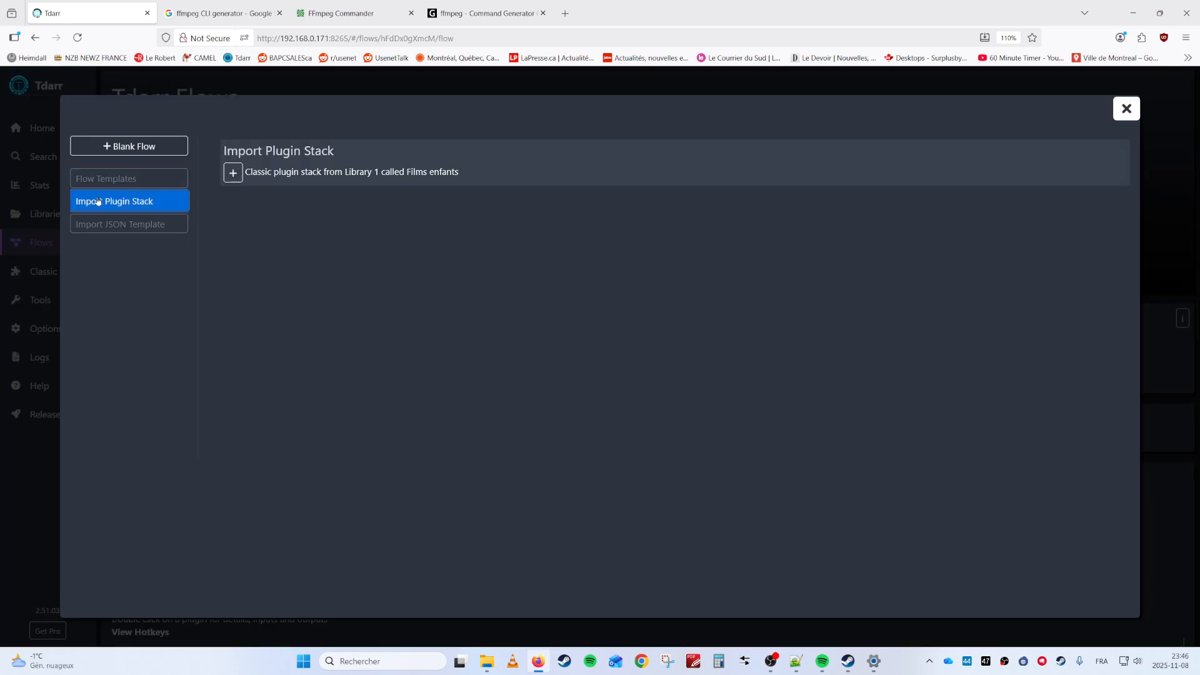
{"action": "left_click", "coordinate": [233, 172]}
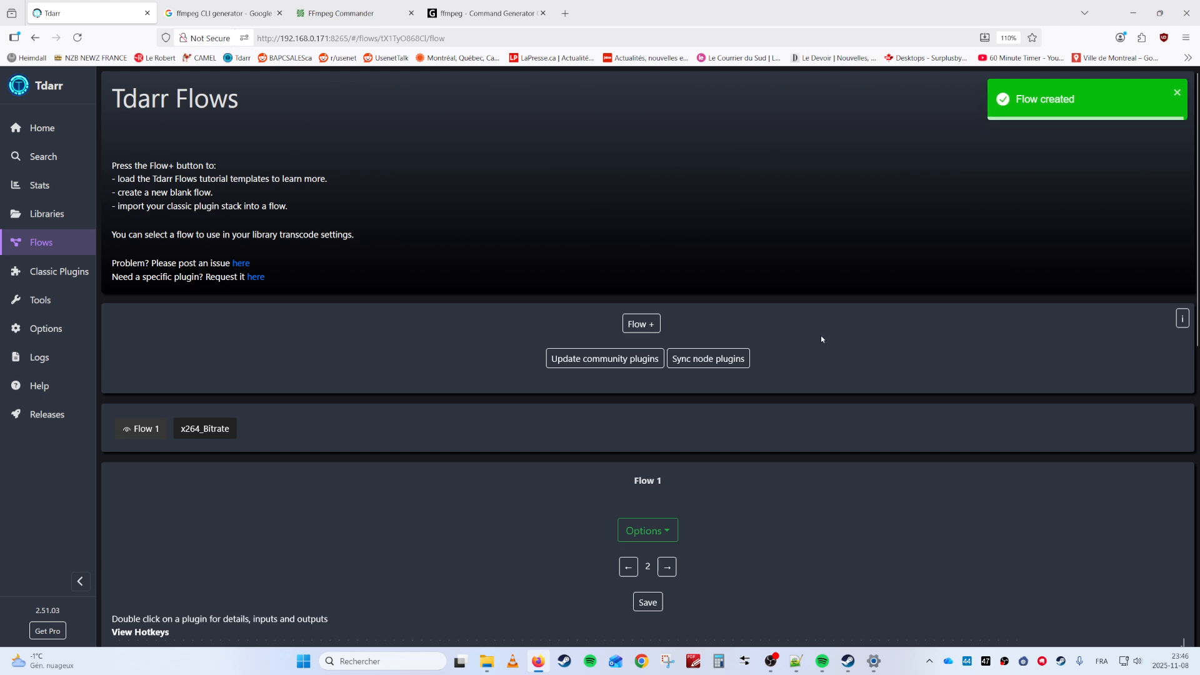
{"action": "scroll", "coordinate": [820, 335], "scroll_direction": "down", "scroll_amount": 4}
{"action": "scroll", "coordinate": [848, 229], "scroll_direction": "down", "scroll_amount": 4}
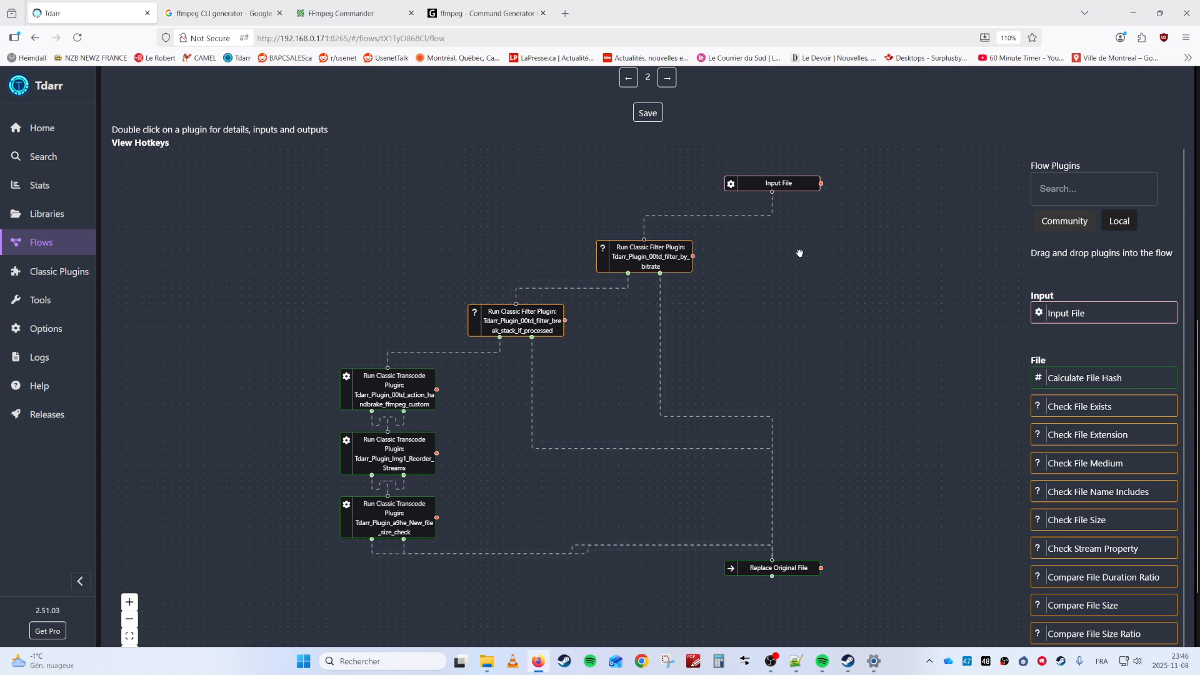
{"action": "double_click", "coordinate": [395, 387]}
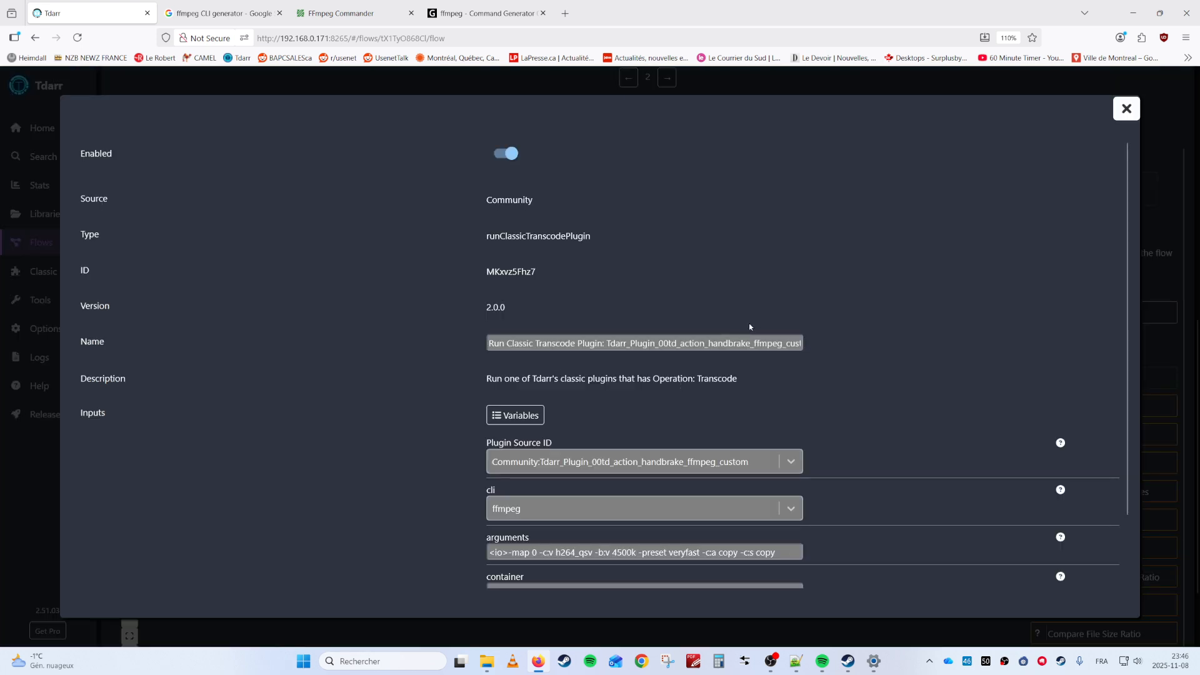
{"action": "scroll", "coordinate": [781, 319], "scroll_direction": "down", "scroll_amount": 2}
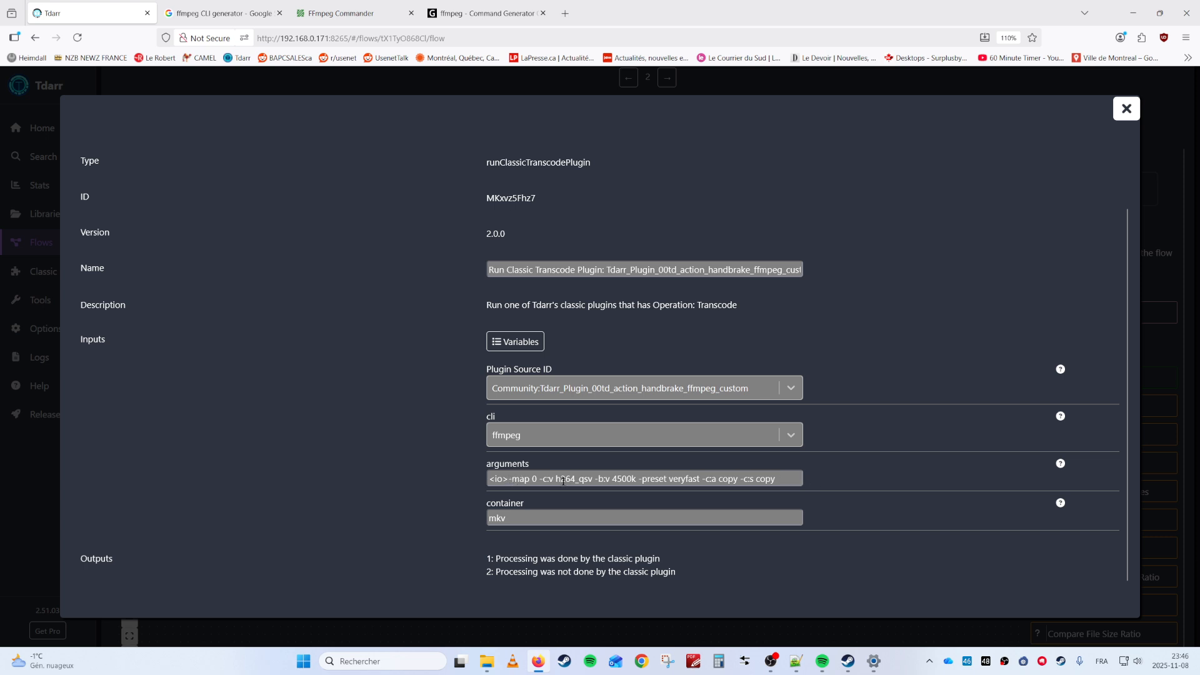
{"action": "left_click", "coordinate": [1126, 110]}
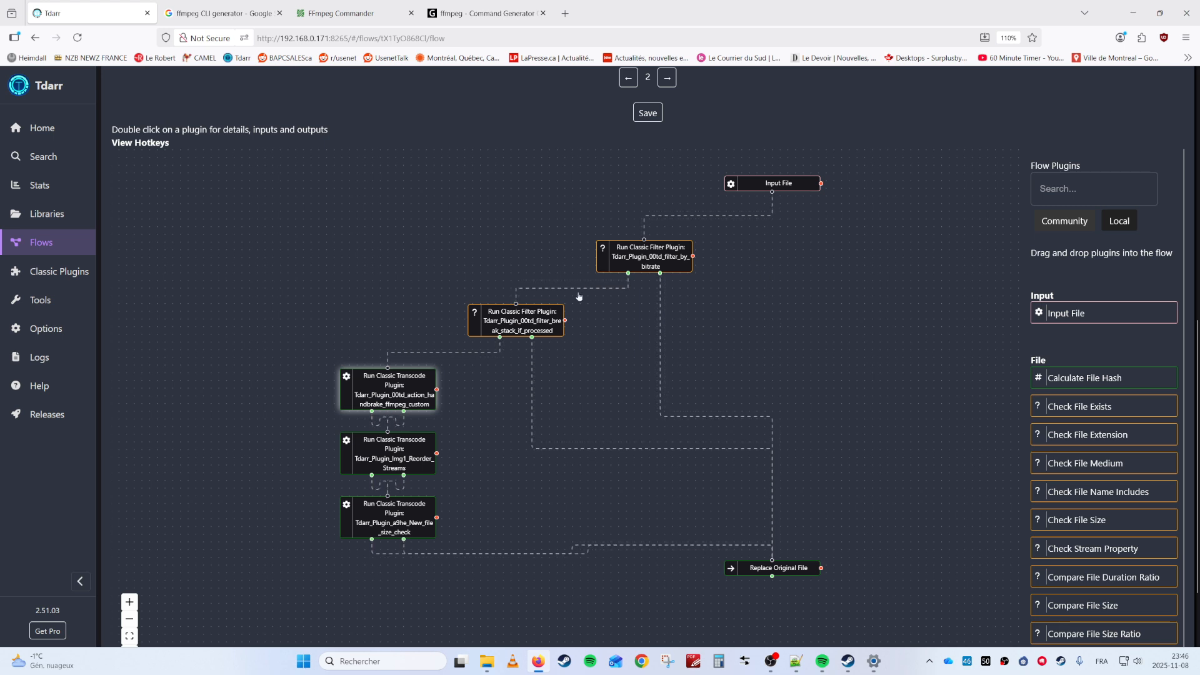
{"action": "scroll", "coordinate": [1113, 365], "scroll_direction": "down", "scroll_amount": 8}
{"action": "scroll", "coordinate": [1113, 365], "scroll_direction": "down", "scroll_amount": 9}
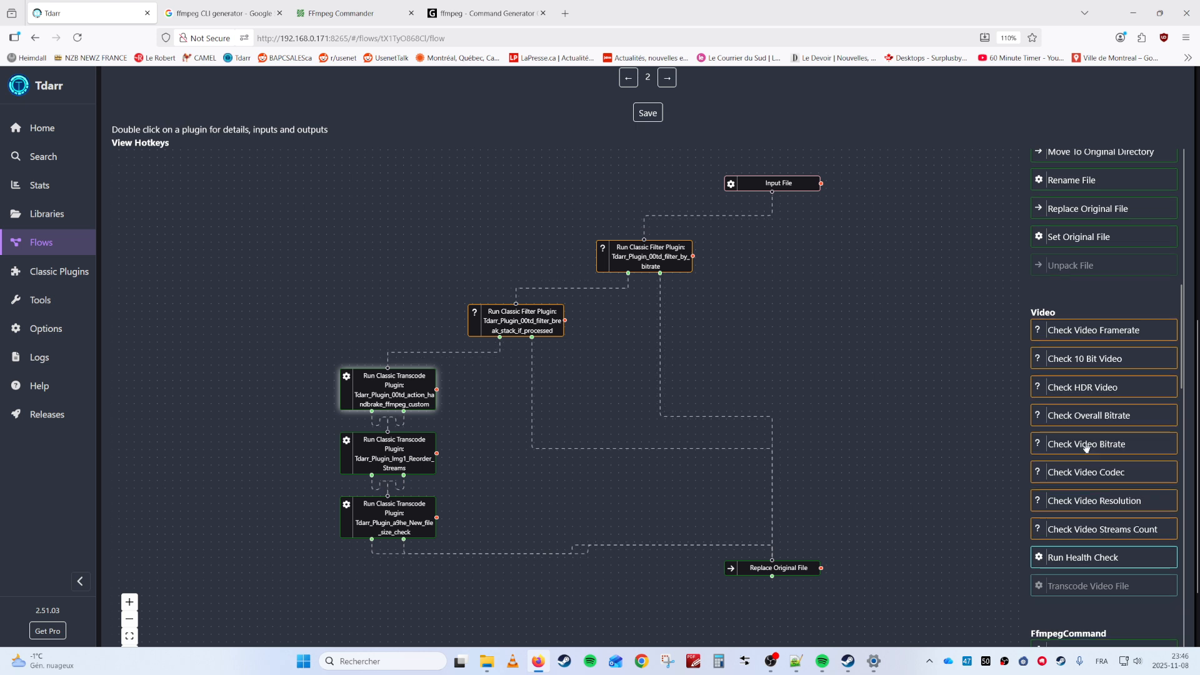
{"action": "scroll", "coordinate": [1103, 425], "scroll_direction": "down", "scroll_amount": 3}
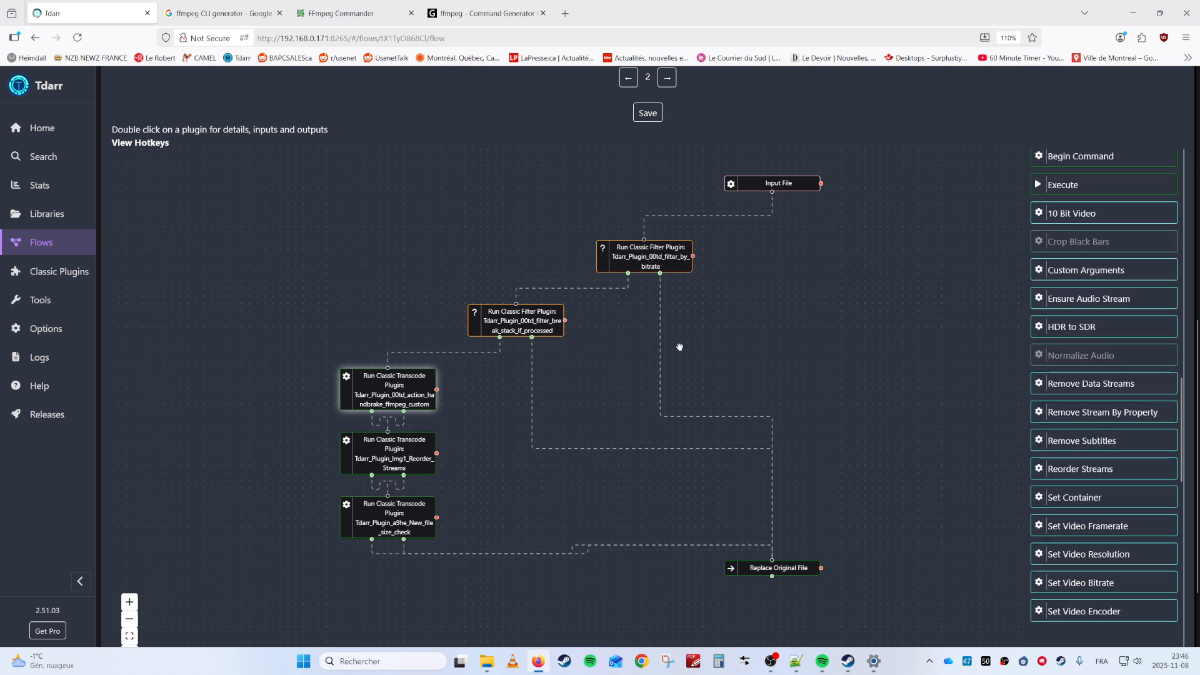